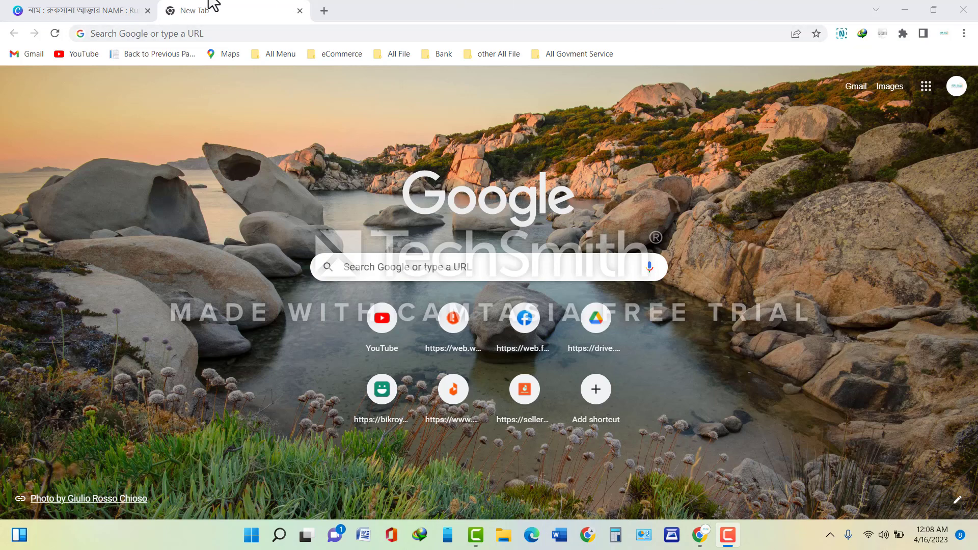
Switch to the Canva document and review the applicant's identity, parent and address details.
{"action": "left_click", "coordinate": [98, 4]}
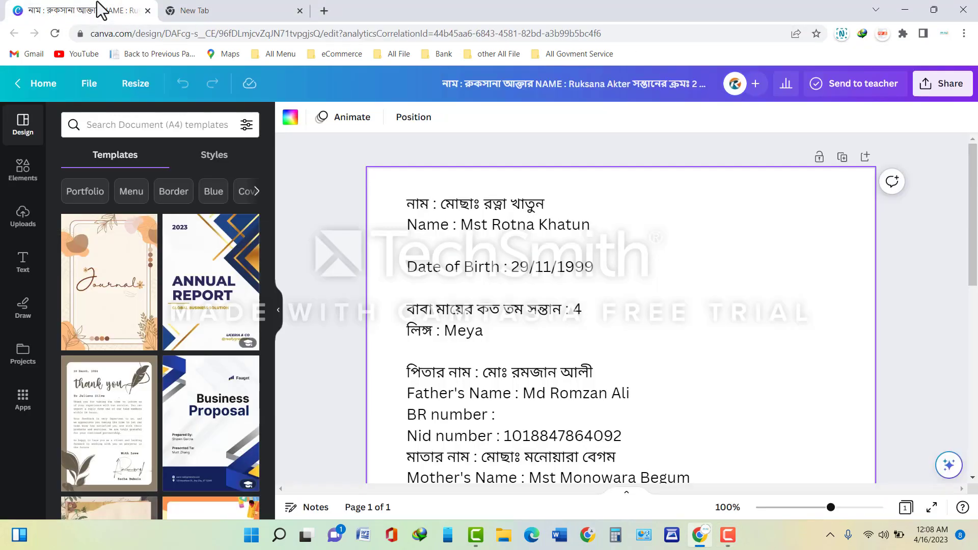
{"action": "scroll", "coordinate": [556, 292], "scroll_direction": "down", "scroll_amount": 5}
{"action": "scroll", "coordinate": [555, 291], "scroll_direction": "down", "scroll_amount": 4}
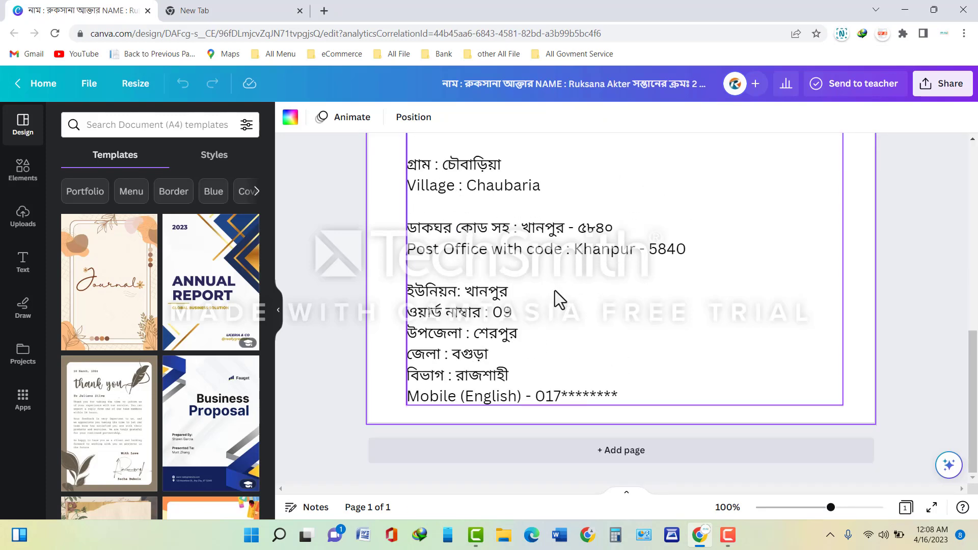
{"action": "scroll", "coordinate": [555, 291], "scroll_direction": "up", "scroll_amount": 8}
{"action": "scroll", "coordinate": [556, 292], "scroll_direction": "down", "scroll_amount": 8}
{"action": "scroll", "coordinate": [555, 290], "scroll_direction": "down", "scroll_amount": 3}
{"action": "scroll", "coordinate": [554, 291], "scroll_direction": "up", "scroll_amount": 8}
Search Google for BDRIS in the new tab and open the bdris.gov.bd homepage (হোমপেজ).
{"action": "left_click", "coordinate": [221, 3]}
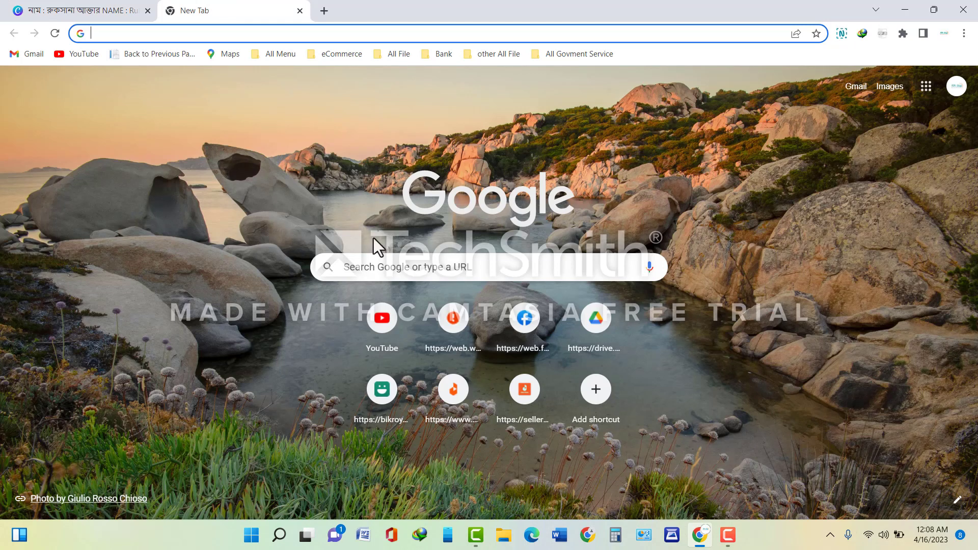
{"action": "left_click", "coordinate": [393, 261]}
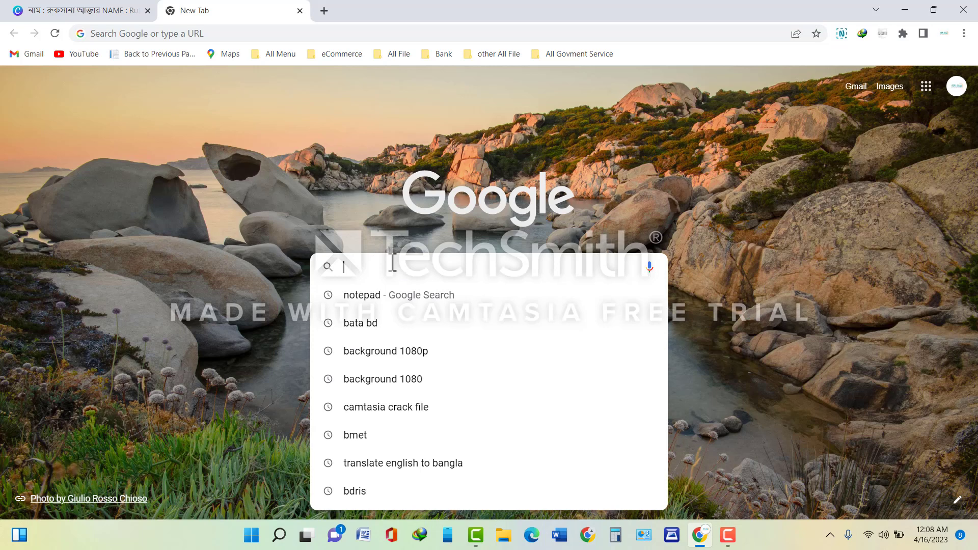
{"action": "type", "text": "BD"}
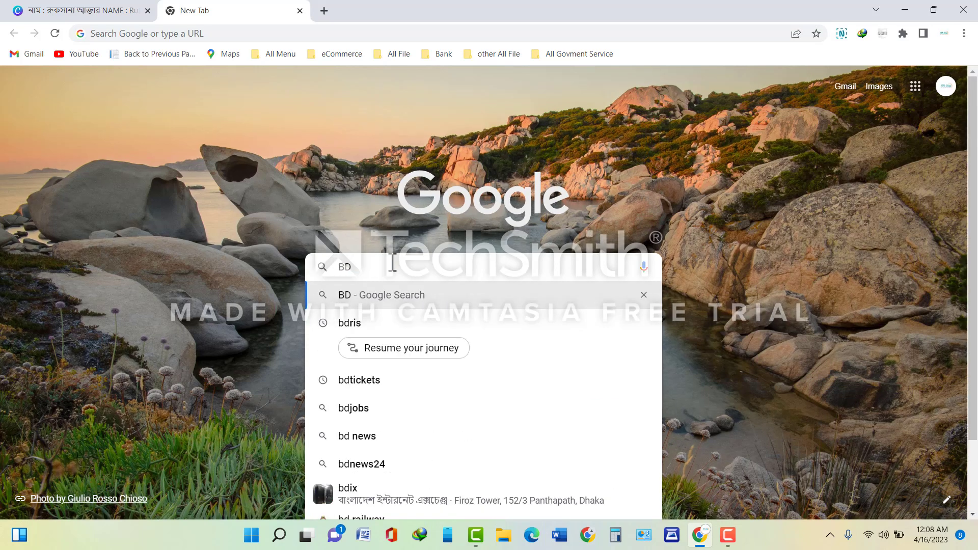
{"action": "type", "text": "RIS"}
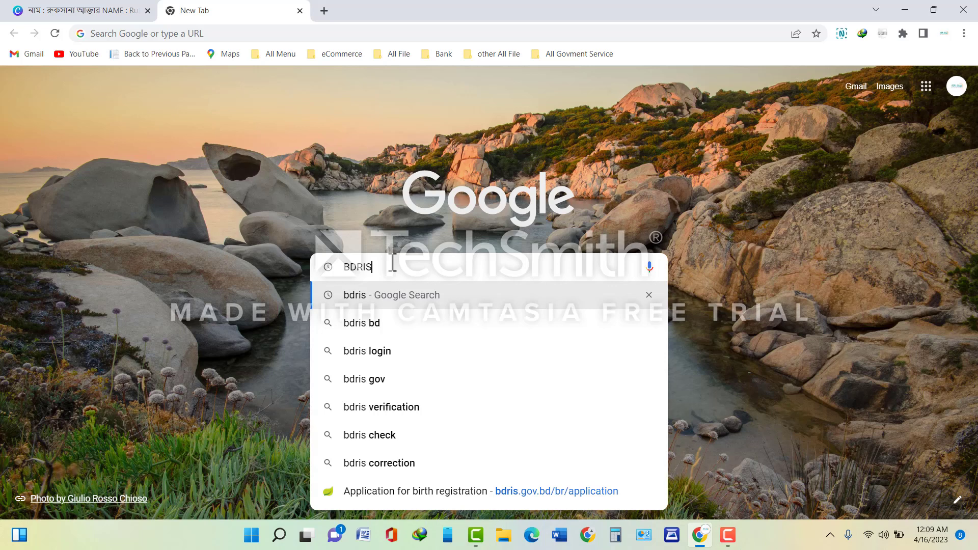
{"action": "key", "text": "Return"}
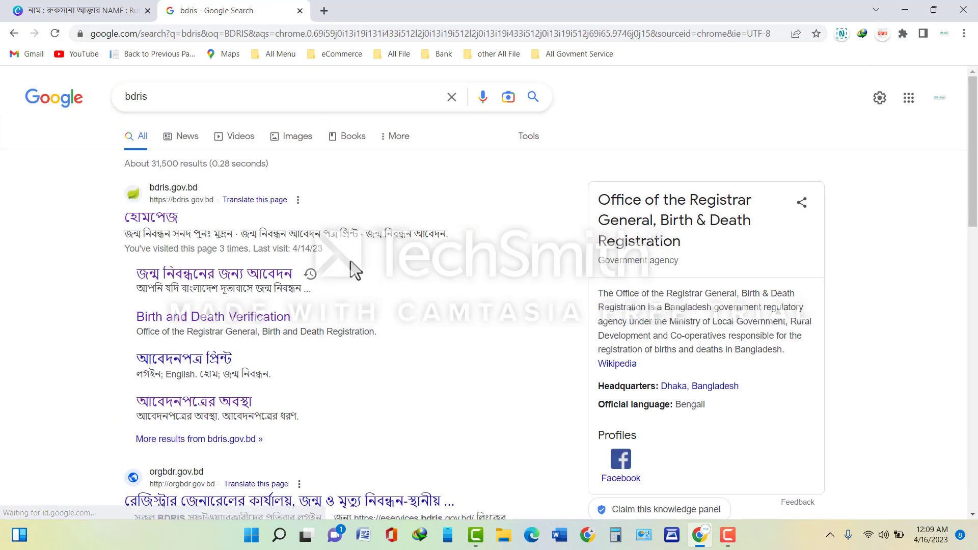
{"action": "left_click", "coordinate": [167, 228]}
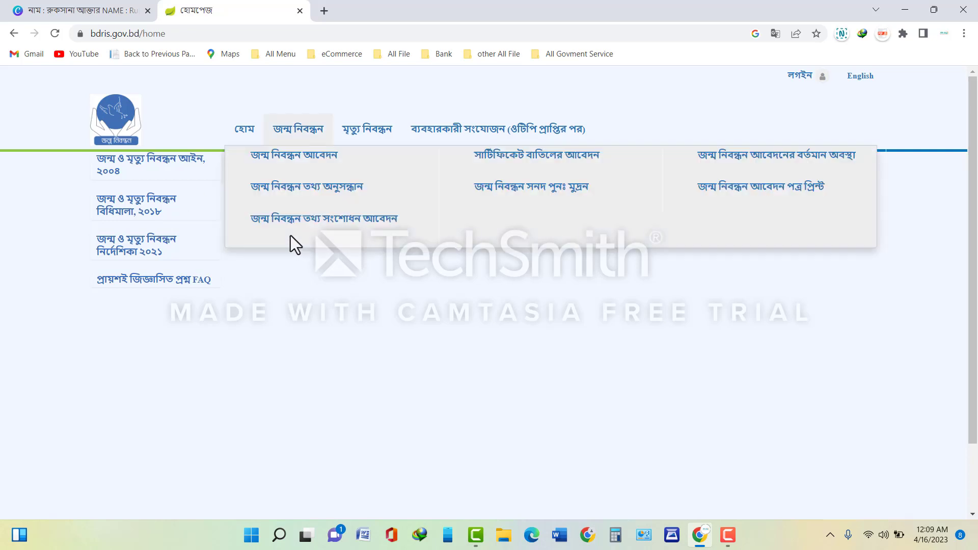
Start a new birth registration application (জন্ম নিবন্ধন আবেদন) at the present address (বর্তমান ঠিকানা) and proceed to the applicant form.
{"action": "mouse_move", "coordinate": [295, 145]}
{"action": "left_click", "coordinate": [311, 169]}
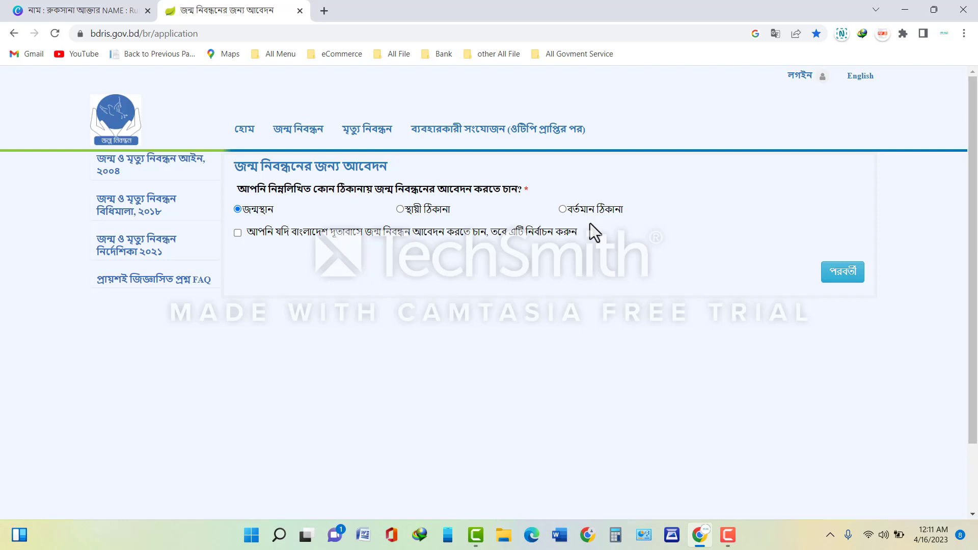
{"action": "left_click", "coordinate": [564, 211]}
{"action": "left_click", "coordinate": [845, 273]}
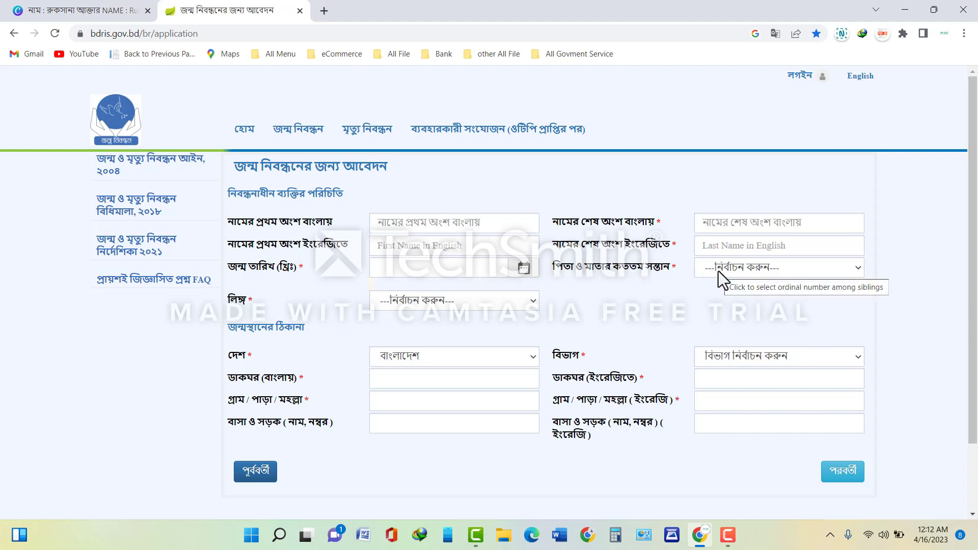
Set the applicant's gender to মহিলা and enter the name in Bangla and English and the date of birth.
{"action": "left_click", "coordinate": [444, 303]}
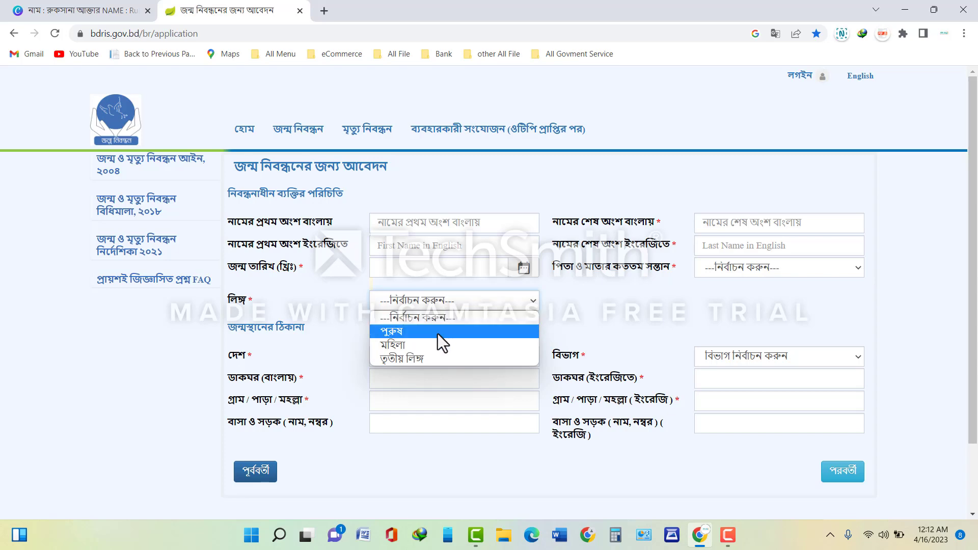
{"action": "left_click", "coordinate": [435, 347]}
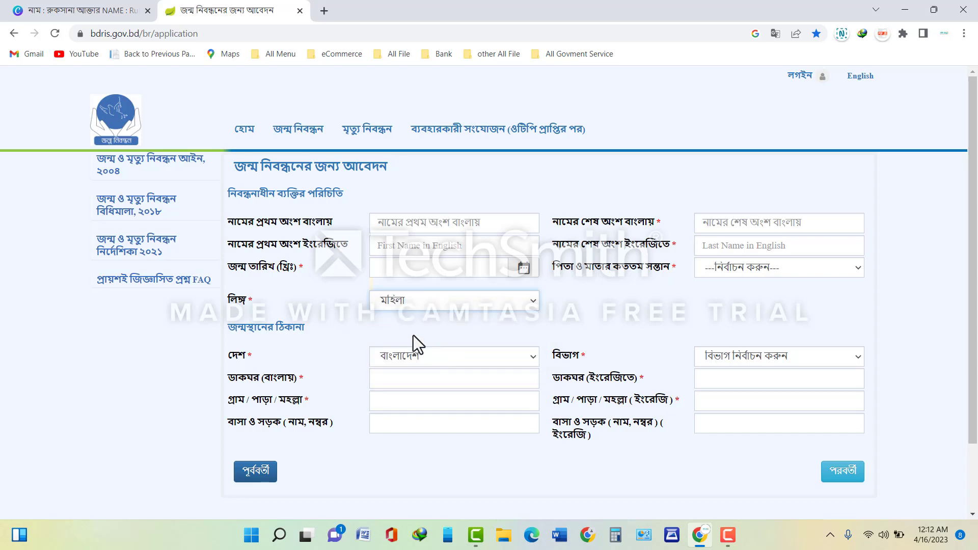
{"action": "scroll", "coordinate": [413, 335], "scroll_direction": "down", "scroll_amount": 3}
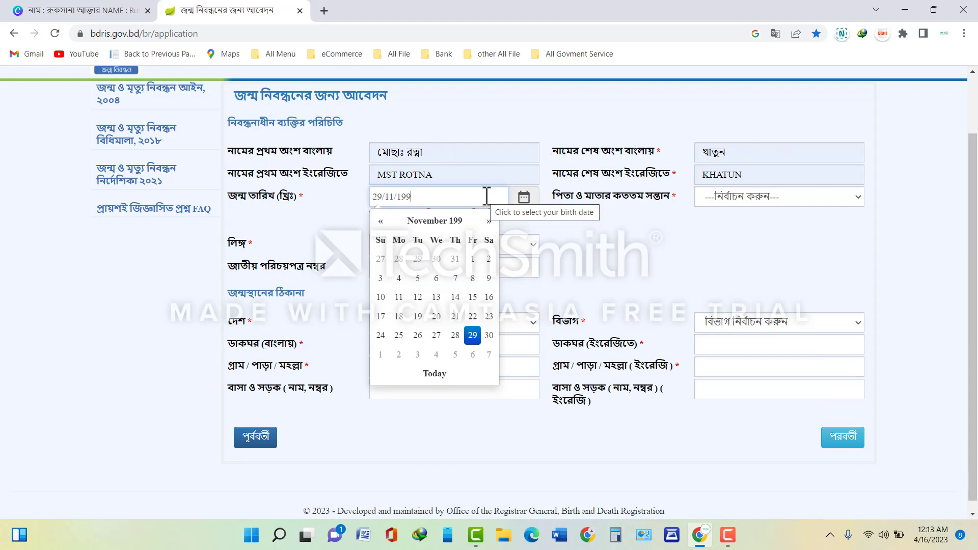
{"action": "type", "text": "9"}
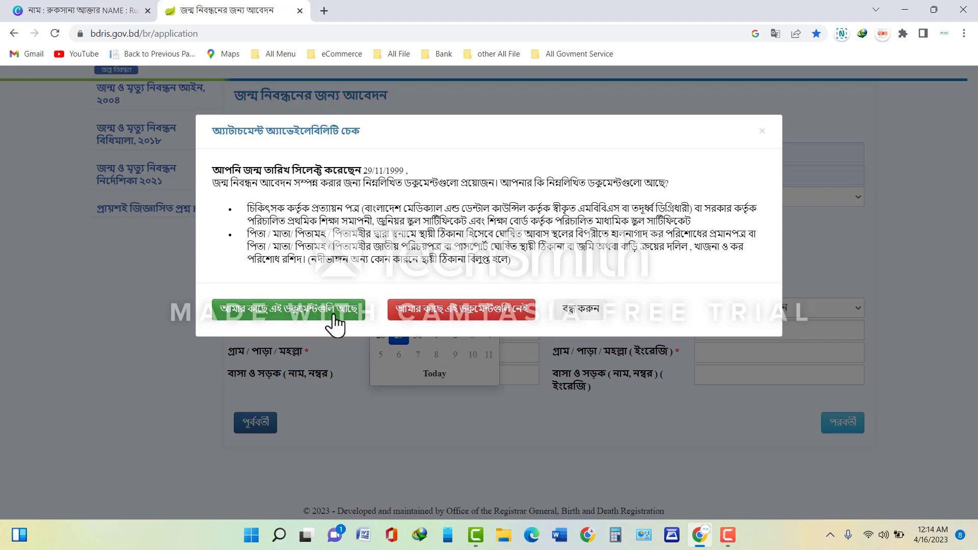
Confirm having the required documents, set the sibling order to ৪, fill in the birthplace address and continue.
{"action": "left_click", "coordinate": [334, 317]}
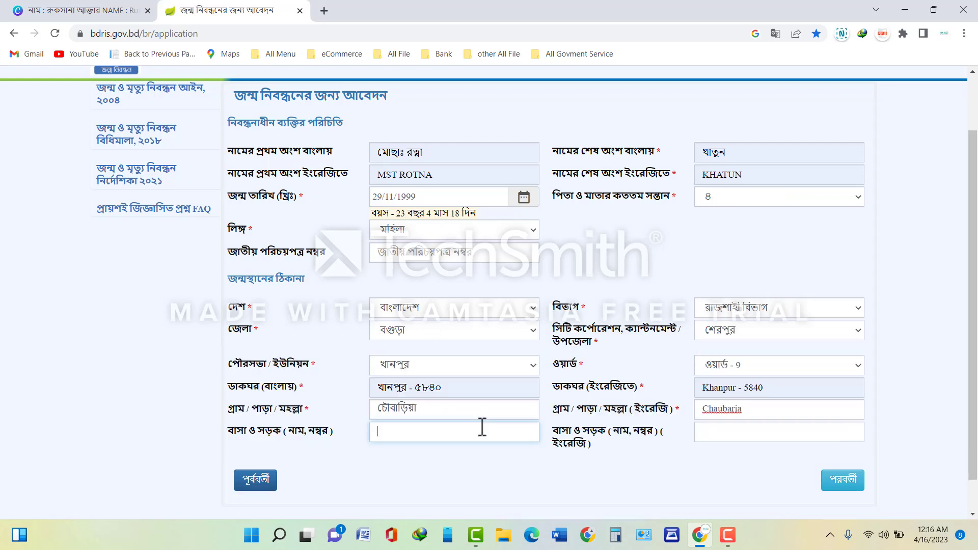
{"action": "scroll", "coordinate": [482, 427], "scroll_direction": "down", "scroll_amount": 1}
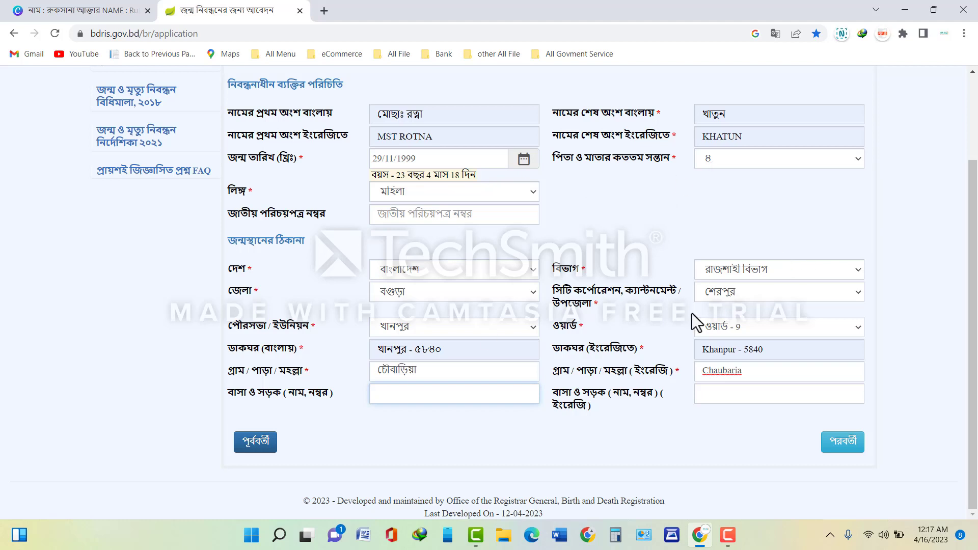
{"action": "left_click", "coordinate": [857, 443]}
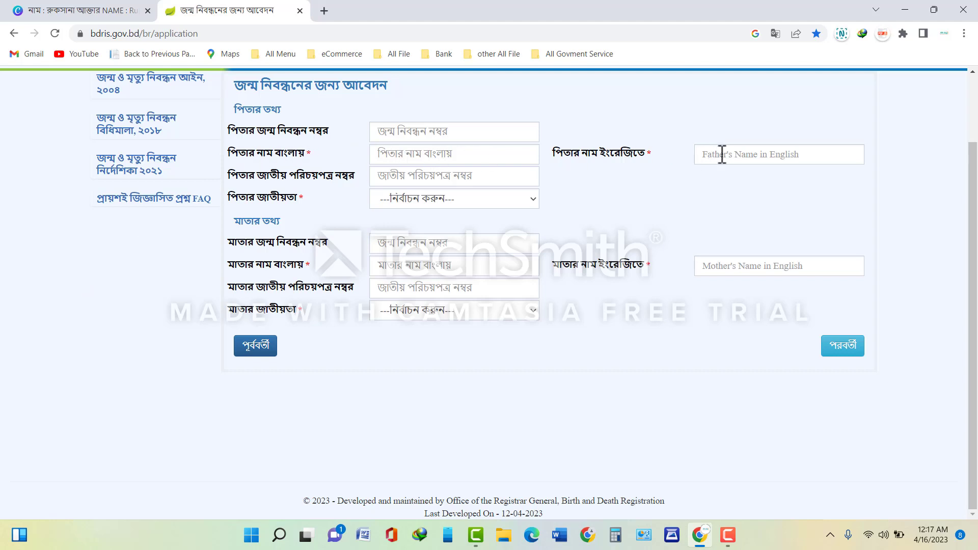
Set both parents' nationality to বাংলাদেশী, enter their names and national ID numbers, and continue to the address page.
{"action": "left_click", "coordinate": [426, 198]}
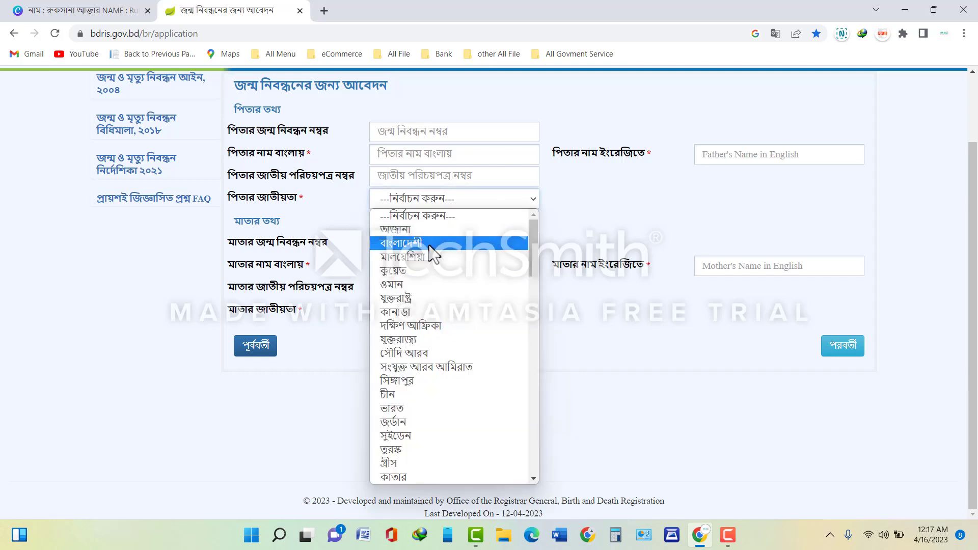
{"action": "left_click", "coordinate": [430, 247]}
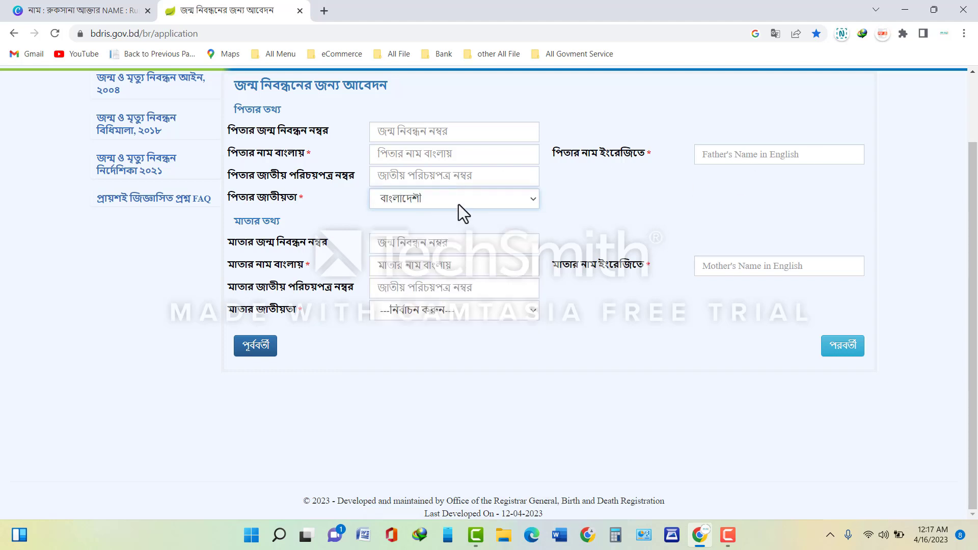
{"action": "left_click", "coordinate": [409, 313]}
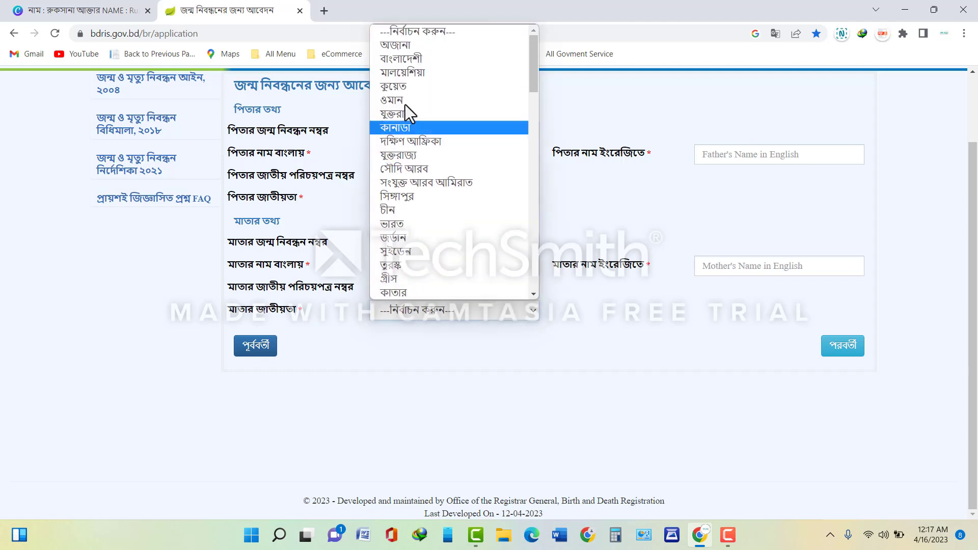
{"action": "left_click", "coordinate": [401, 59]}
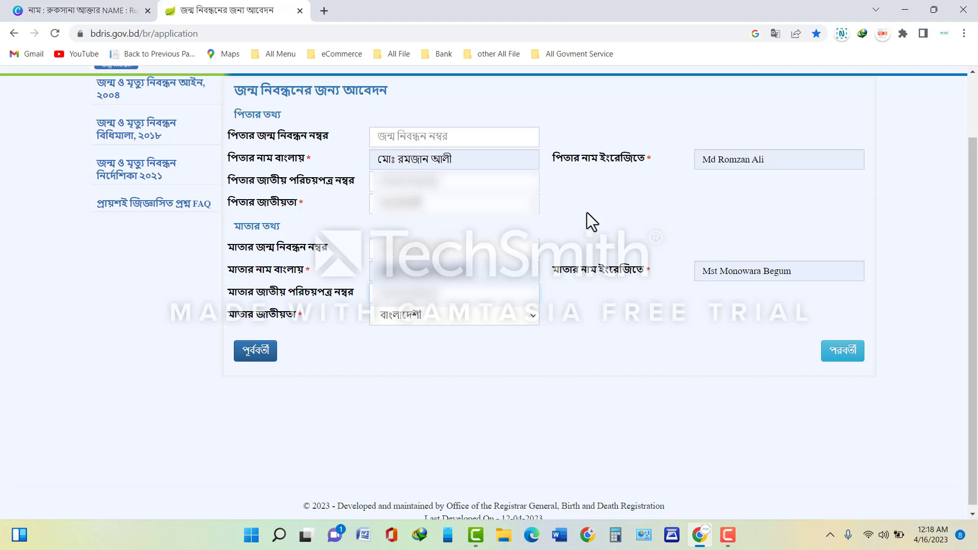
{"action": "left_click", "coordinate": [846, 352]}
Choose কোনটিই নয় for the permanent address question and mark the permanent address as the same as the birthplace address.
{"action": "scroll", "coordinate": [527, 303], "scroll_direction": "up", "scroll_amount": 2}
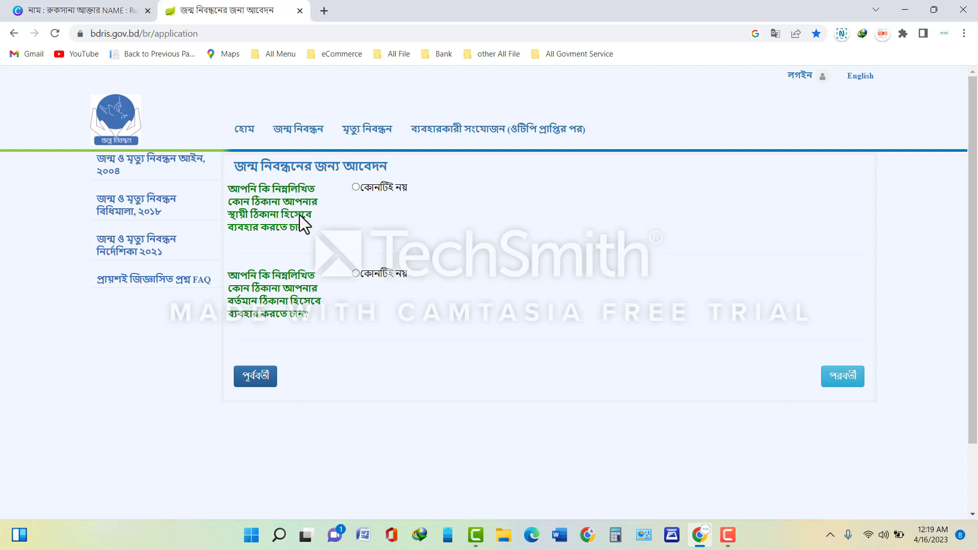
{"action": "left_click", "coordinate": [356, 187]}
{"action": "scroll", "coordinate": [356, 187], "scroll_direction": "down", "scroll_amount": 3}
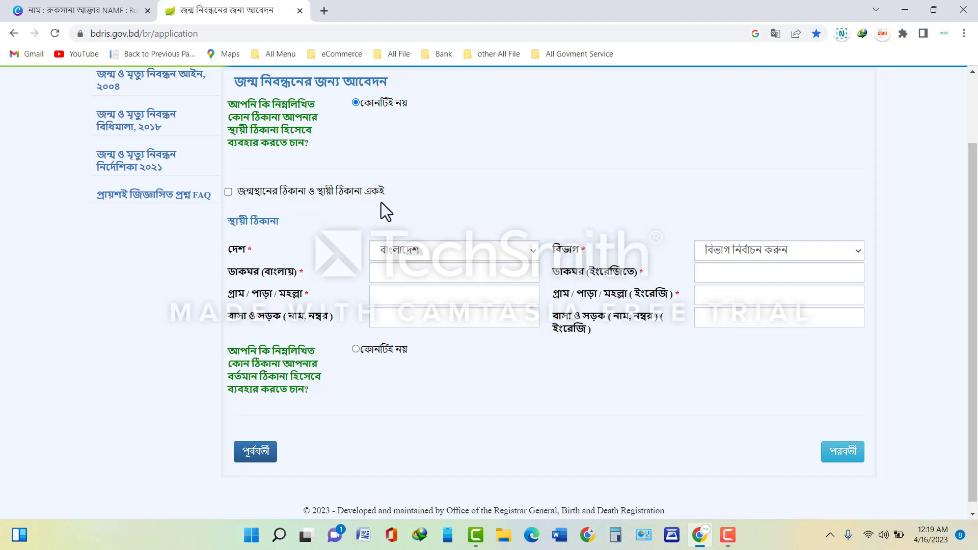
{"action": "left_click", "coordinate": [229, 196]}
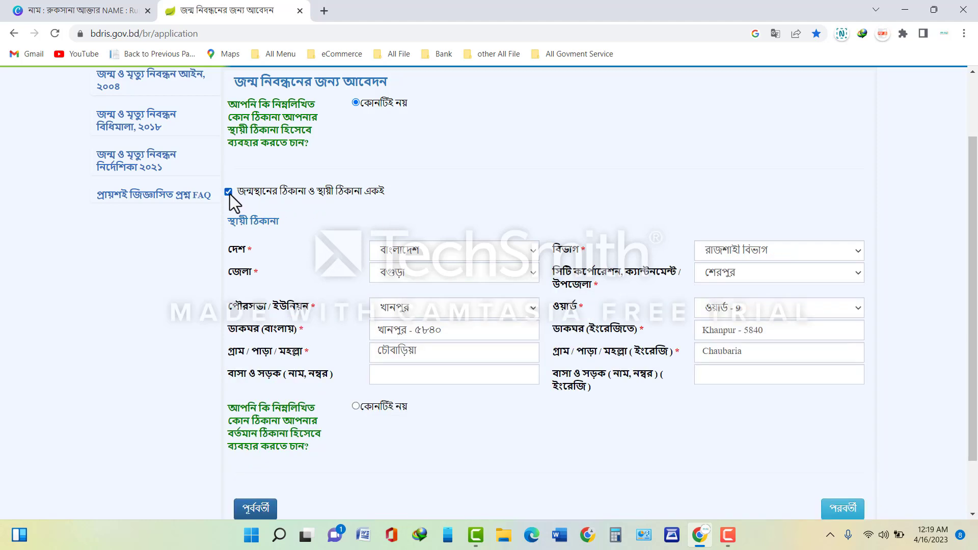
Choose কোনটিই নয় for the present address question, fill in the separate present address and continue.
{"action": "scroll", "coordinate": [344, 262], "scroll_direction": "down", "scroll_amount": 2}
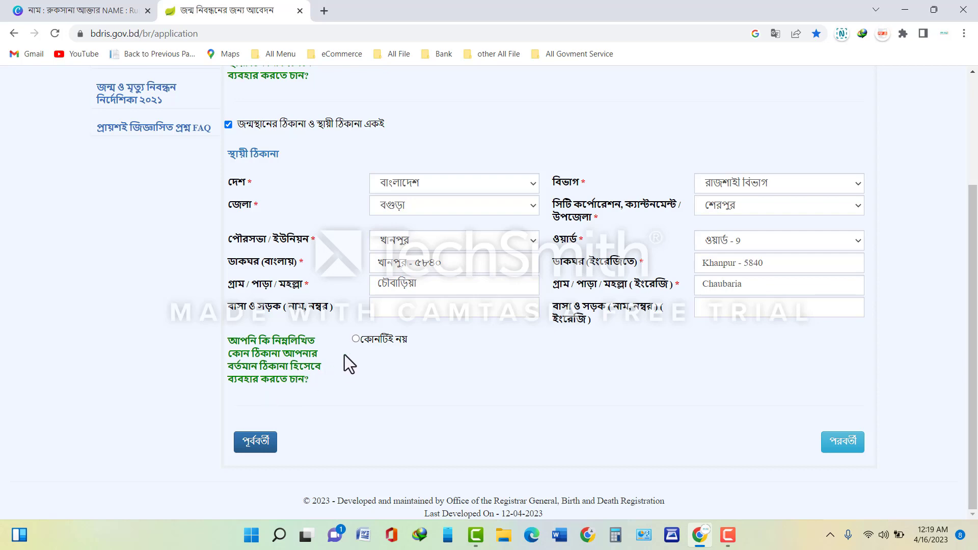
{"action": "left_click", "coordinate": [355, 339]}
{"action": "scroll", "coordinate": [357, 338], "scroll_direction": "down", "scroll_amount": 3}
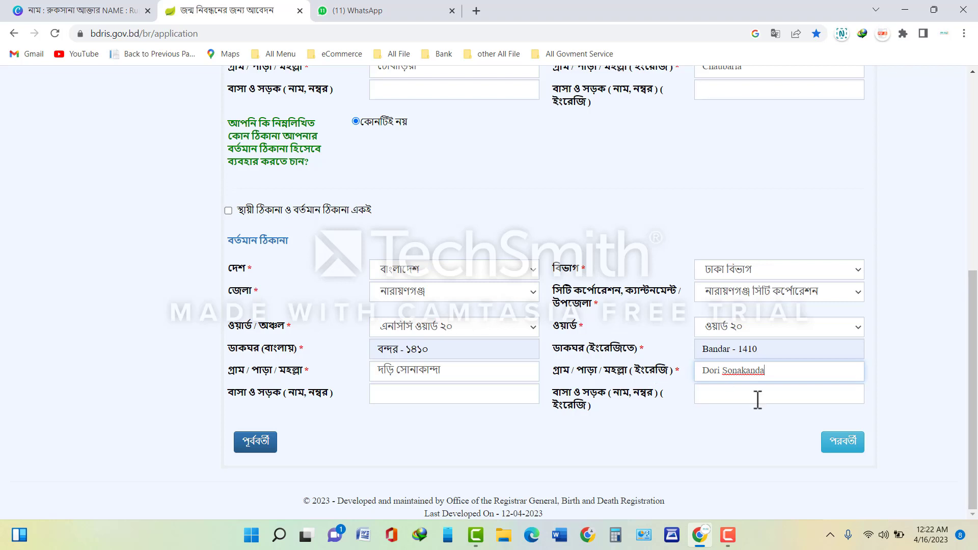
{"action": "left_click", "coordinate": [841, 446]}
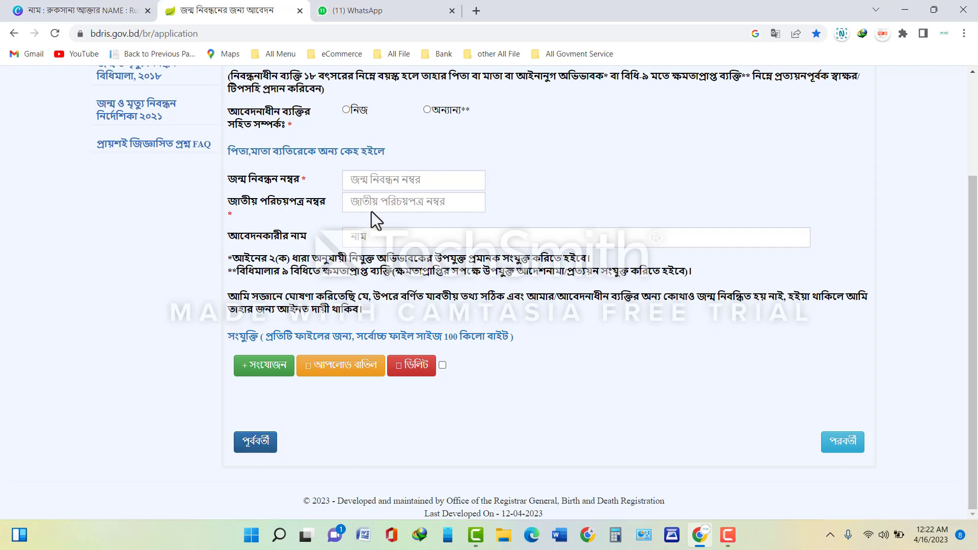
Set the applicant relationship to নিজ, attach the two required supporting documents and continue to the summary.
{"action": "scroll", "coordinate": [401, 160], "scroll_direction": "up", "scroll_amount": 1}
{"action": "scroll", "coordinate": [401, 161], "scroll_direction": "up", "scroll_amount": 1}
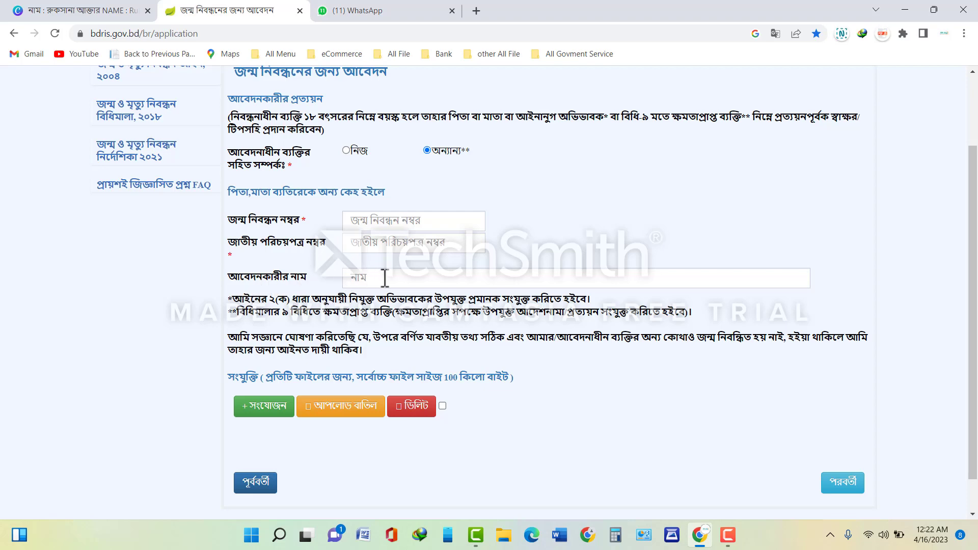
{"action": "left_click", "coordinate": [347, 151]}
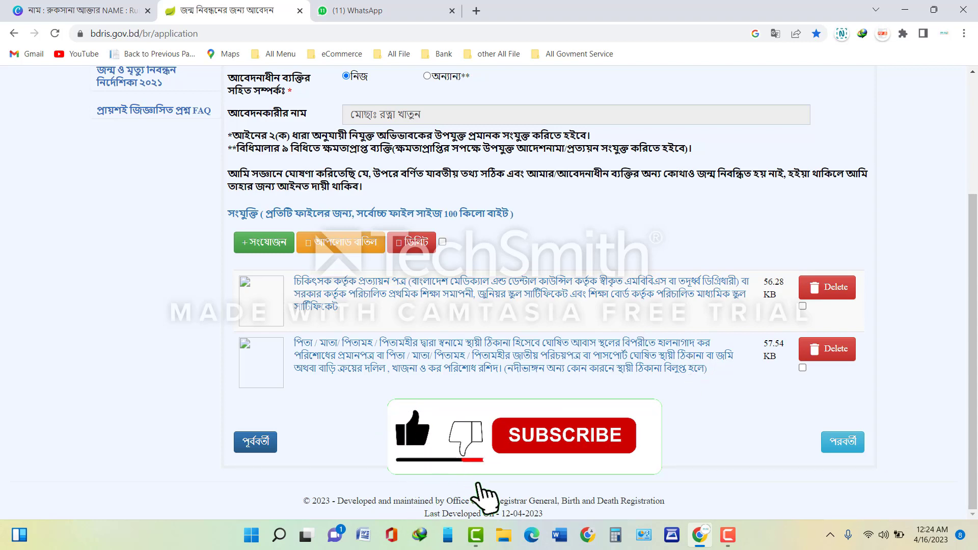
{"action": "left_click", "coordinate": [845, 446]}
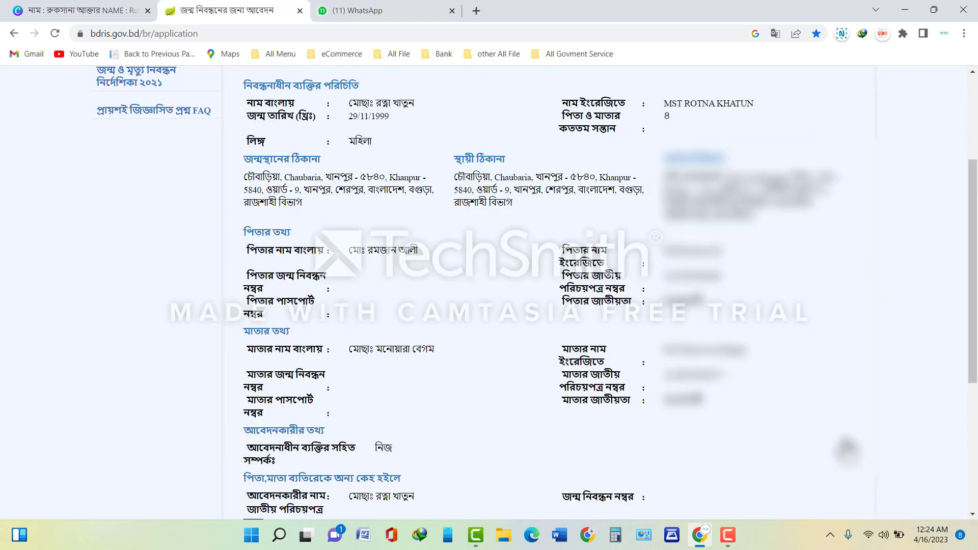
Review the personal, address, parent and applicant details on the application summary before submitting.
{"action": "scroll", "coordinate": [619, 245], "scroll_direction": "up", "scroll_amount": 3}
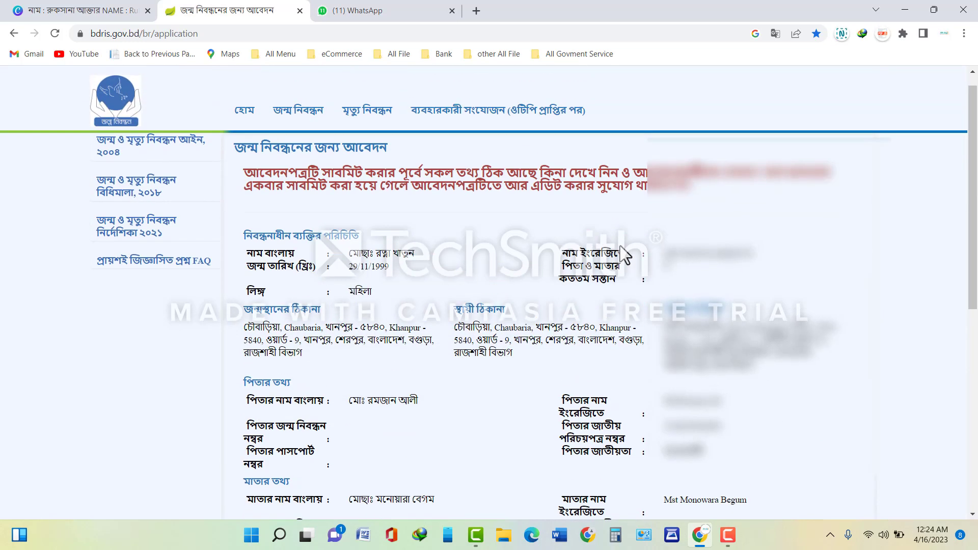
{"action": "scroll", "coordinate": [624, 254], "scroll_direction": "down", "scroll_amount": 4}
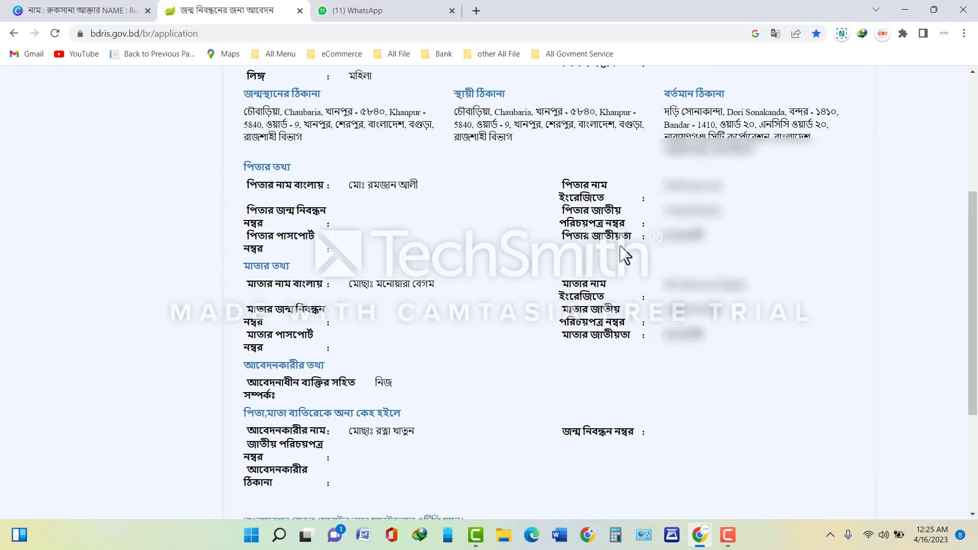
{"action": "scroll", "coordinate": [624, 253], "scroll_direction": "down", "scroll_amount": 1}
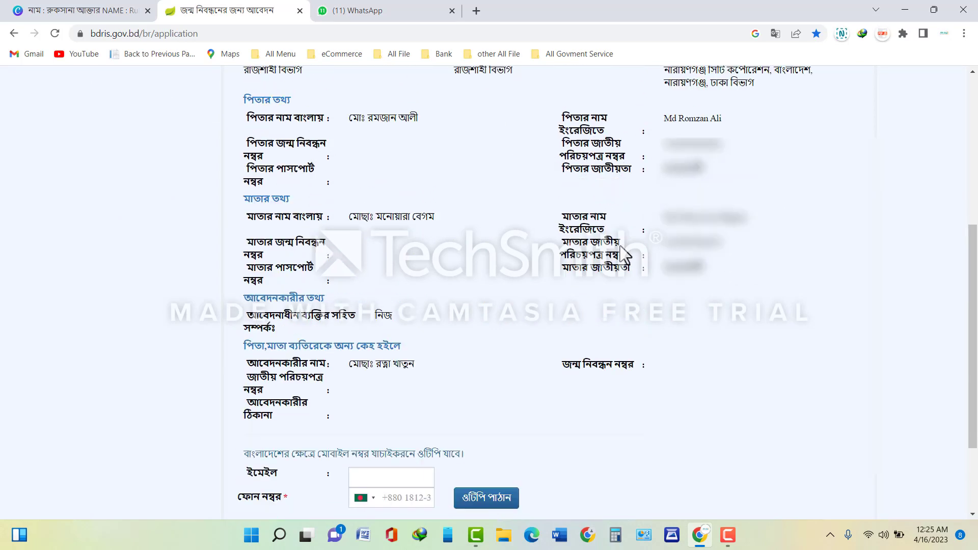
{"action": "scroll", "coordinate": [624, 253], "scroll_direction": "up", "scroll_amount": 3}
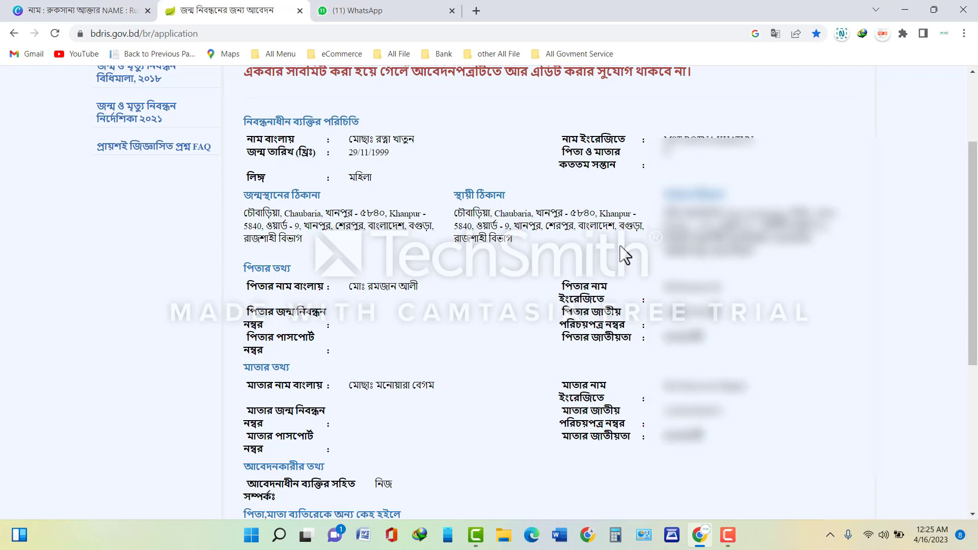
{"action": "scroll", "coordinate": [620, 245], "scroll_direction": "down", "scroll_amount": 2}
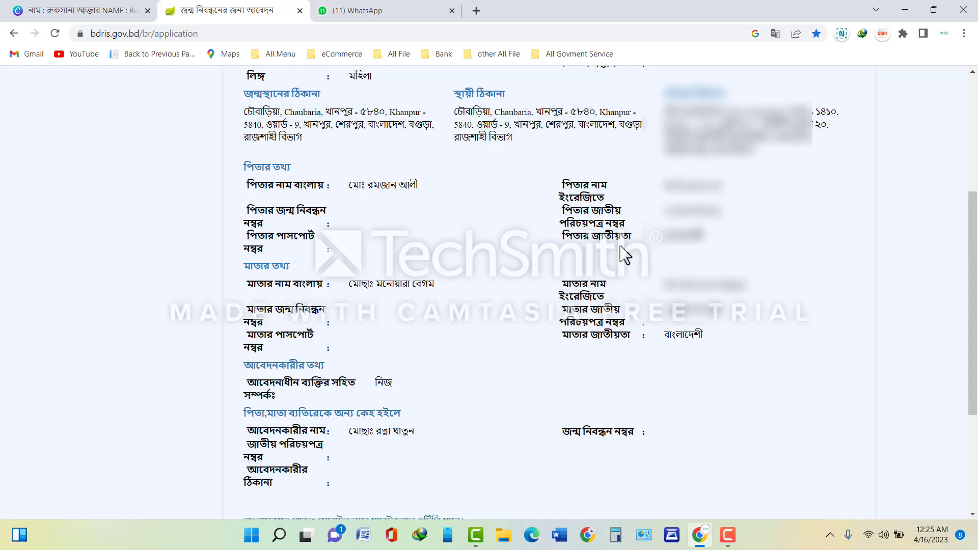
Enter the applicant's mobile phone number below the application summary and request a one-time verification code for it.
{"action": "scroll", "coordinate": [625, 255], "scroll_direction": "down", "scroll_amount": 2}
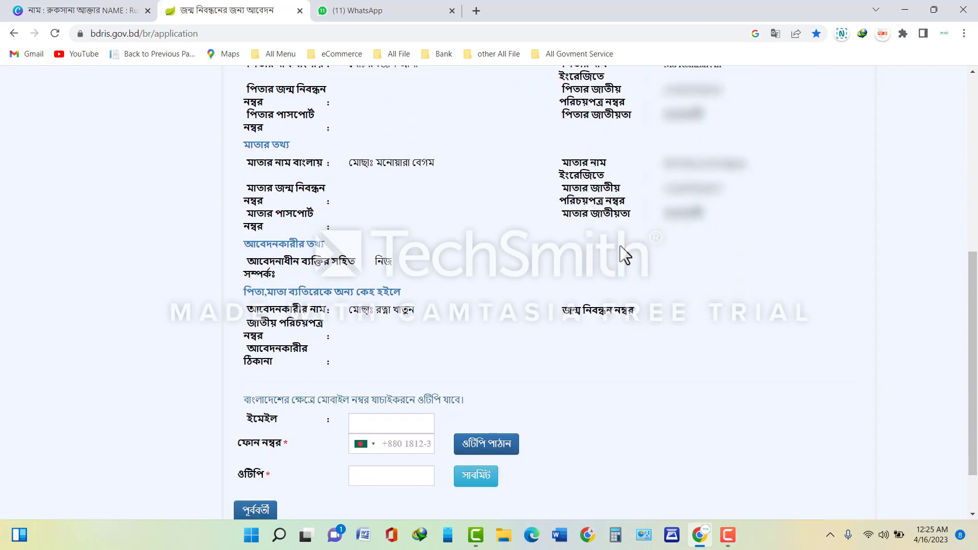
{"action": "scroll", "coordinate": [621, 247], "scroll_direction": "down", "scroll_amount": 2}
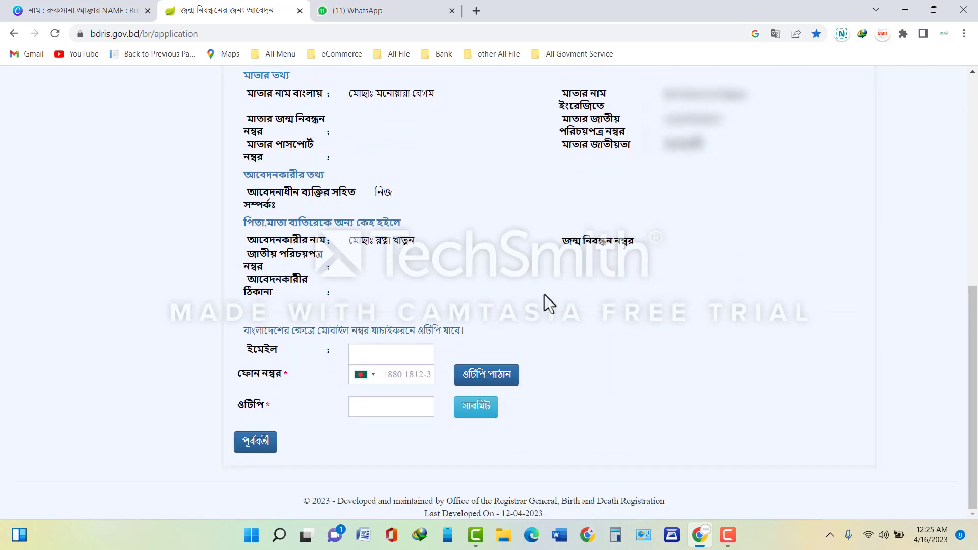
{"action": "left_click", "coordinate": [402, 379]}
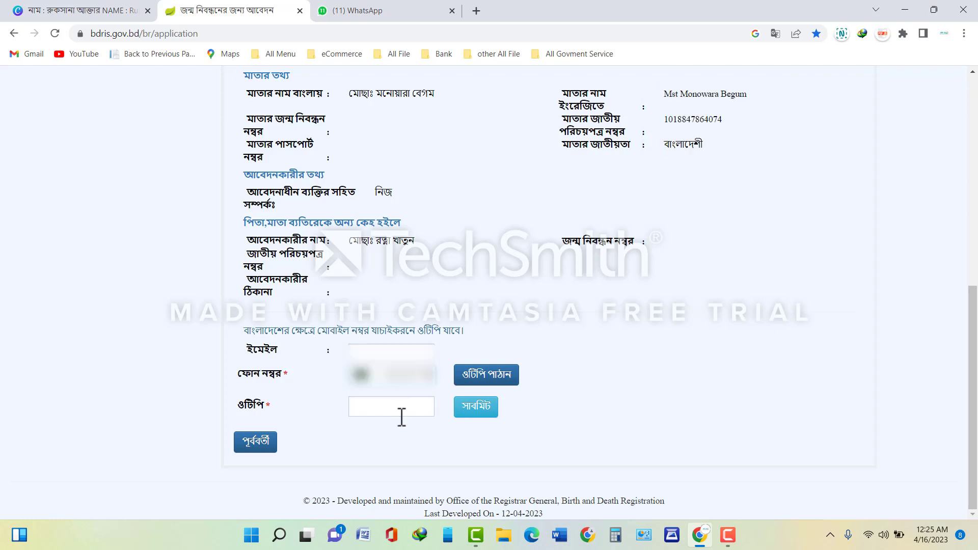
{"action": "left_click", "coordinate": [482, 377]}
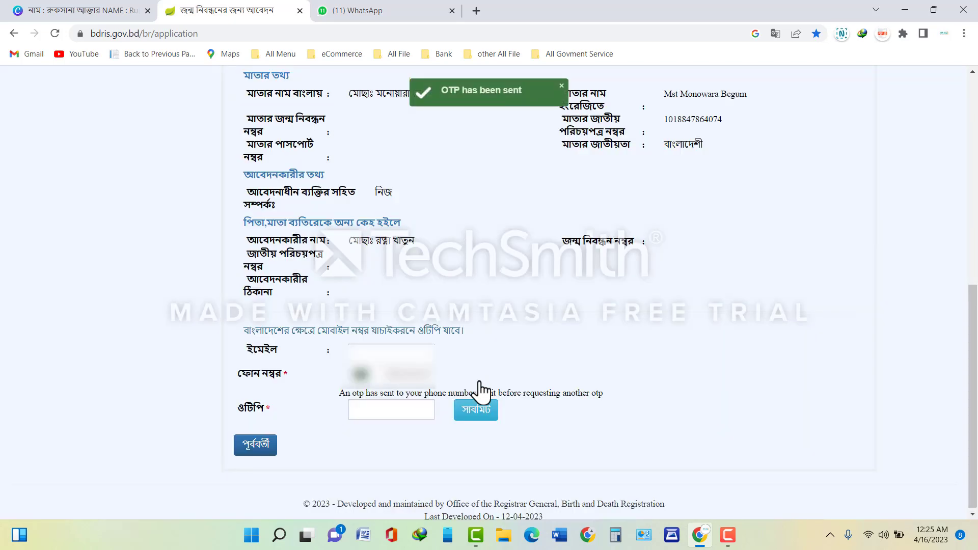
Enter the received one-time verification code in the ওটিপি field and submit the birth registration application.
{"action": "left_click", "coordinate": [384, 411]}
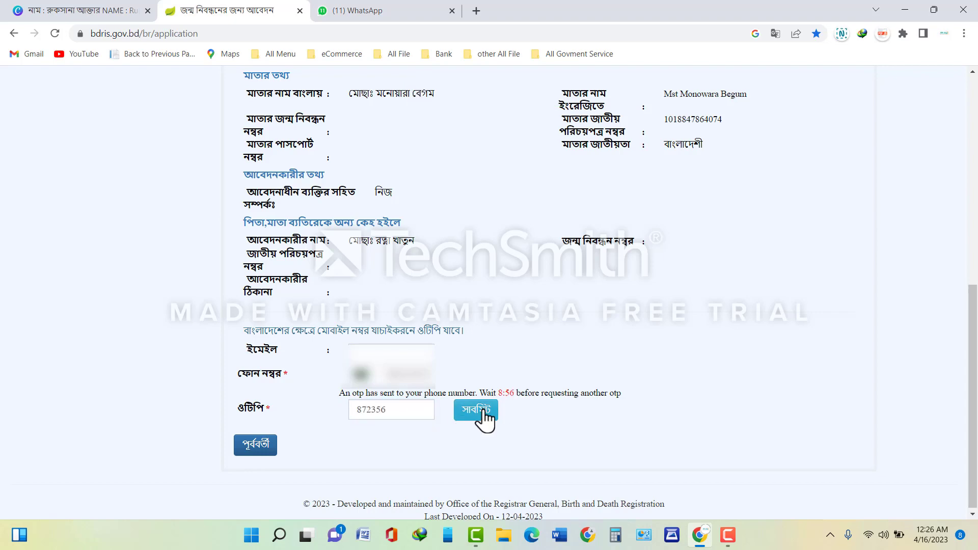
{"action": "left_click", "coordinate": [481, 411]}
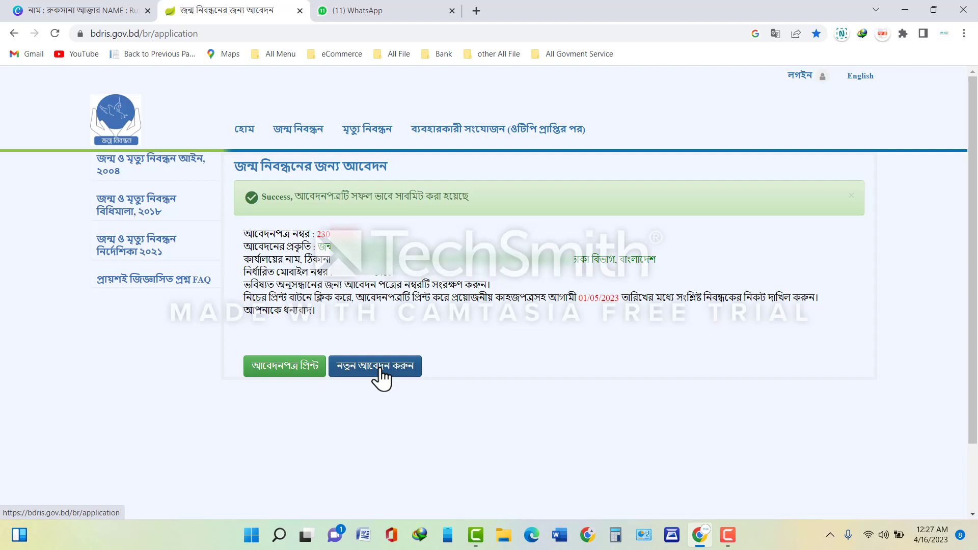
Open the print preview of the submitted application form and minimize its window.
{"action": "left_click", "coordinate": [296, 369]}
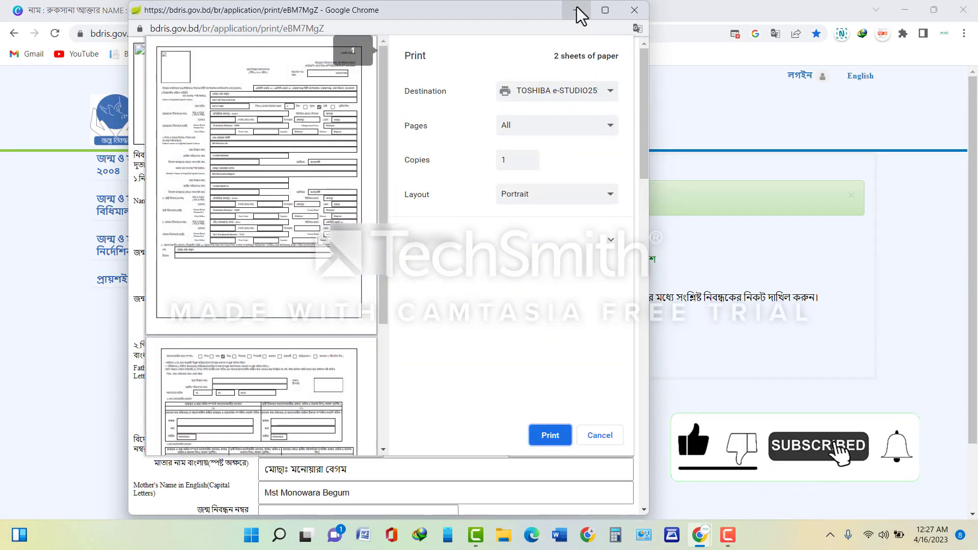
{"action": "left_click", "coordinate": [576, 9]}
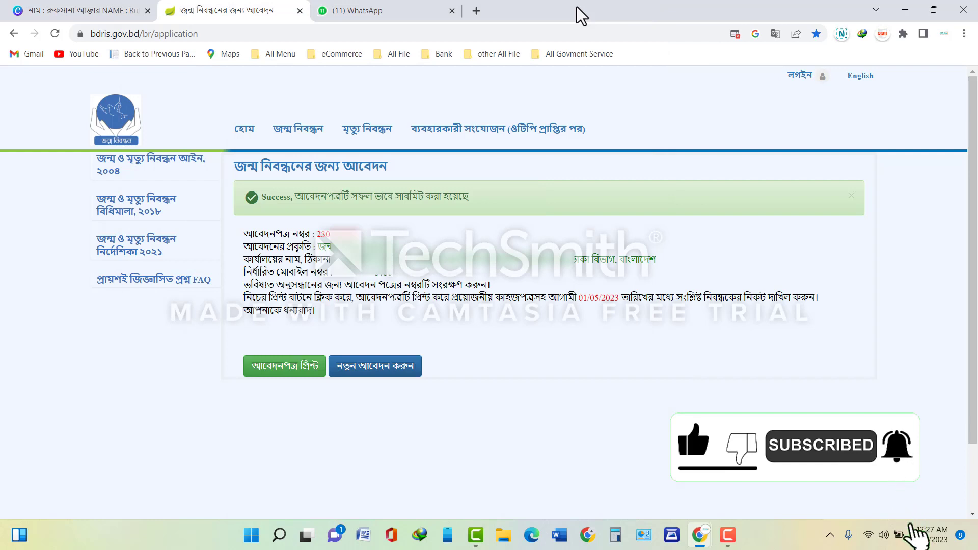